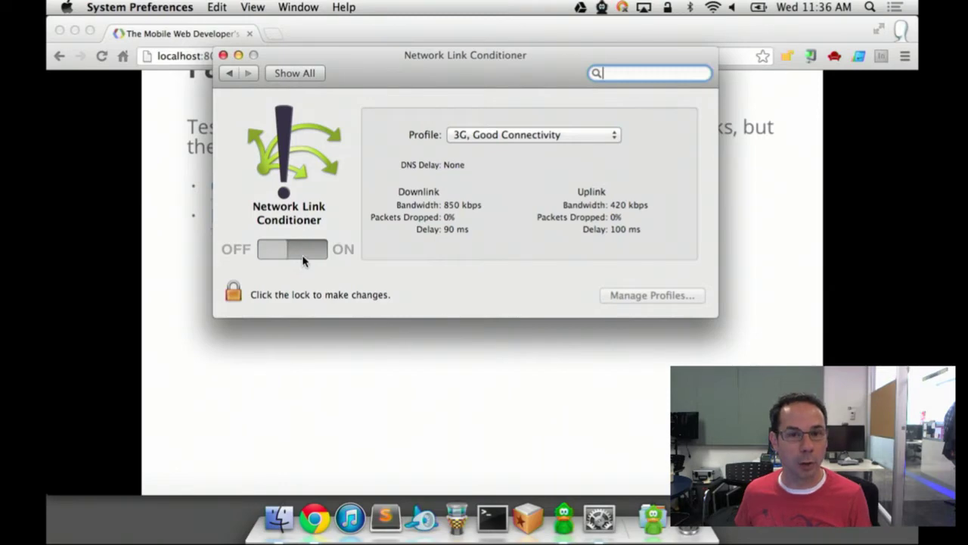
Set the Network Link Conditioner profile to Edge, Good Connectivity
left_click(513, 136)
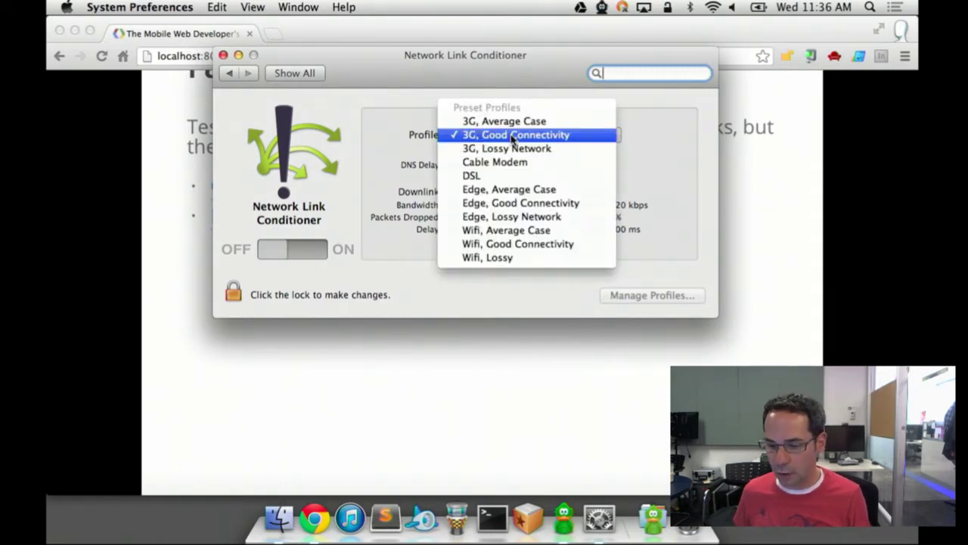
left_click(498, 204)
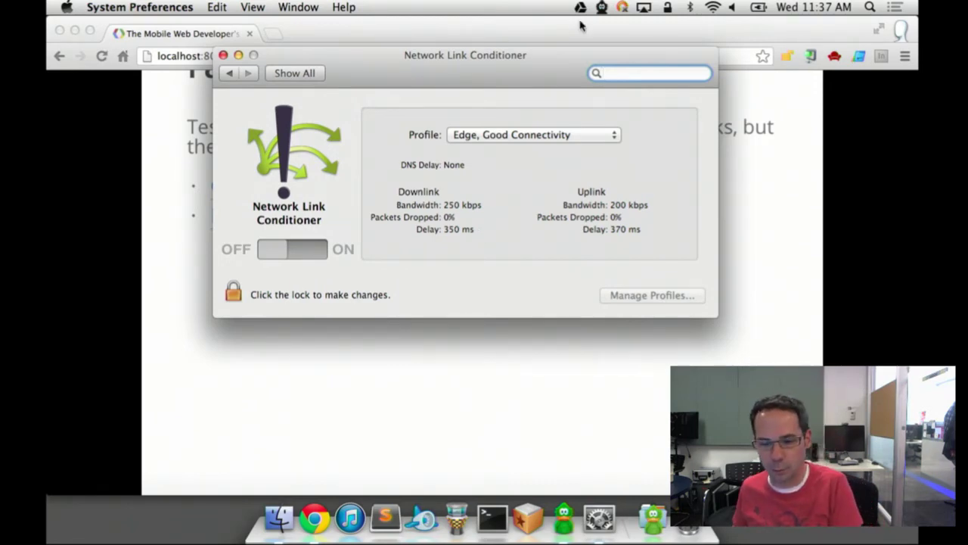
Switch to Chrome, load petelepage.com in a new tab without throttling, and close that tab
left_click(273, 34)
left_click(273, 32)
type("pete")
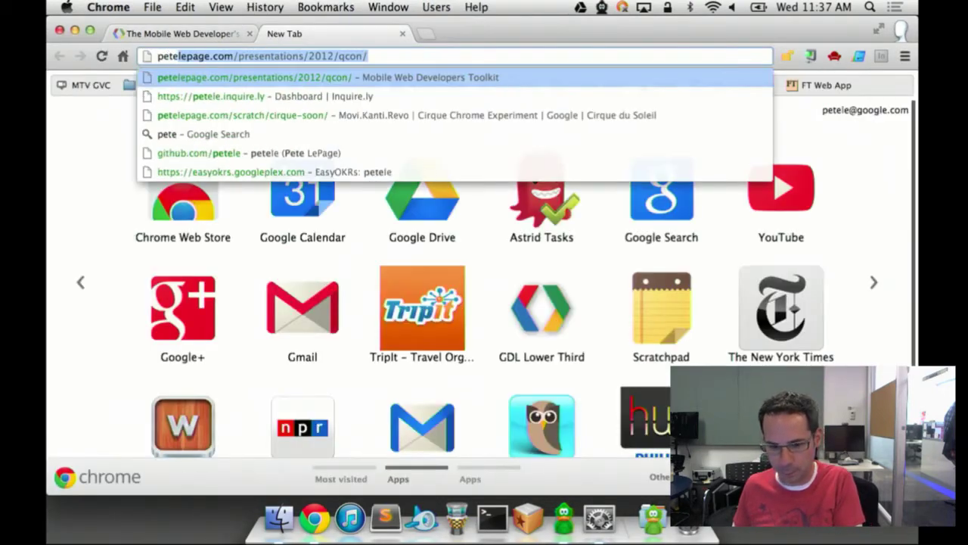
type("lepage.com")
key("Return")
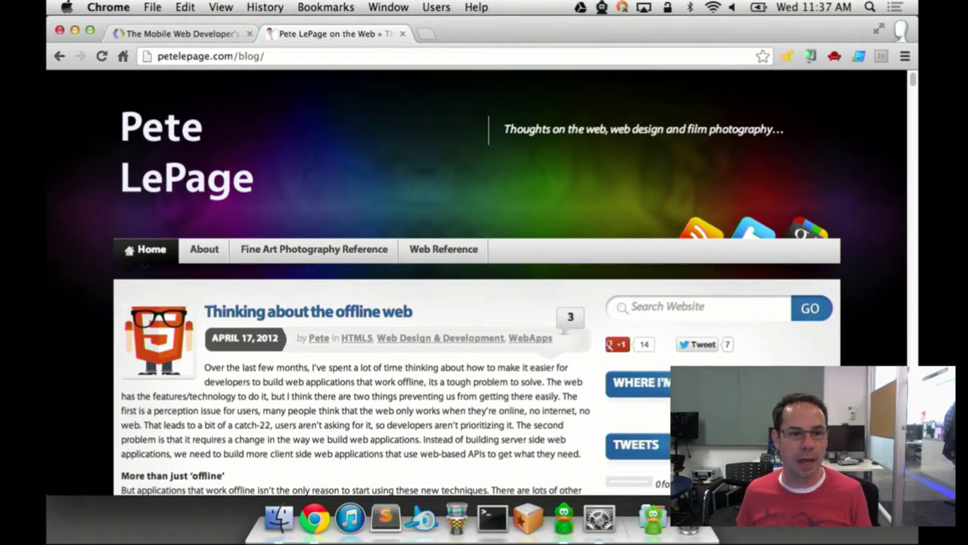
left_click(403, 33)
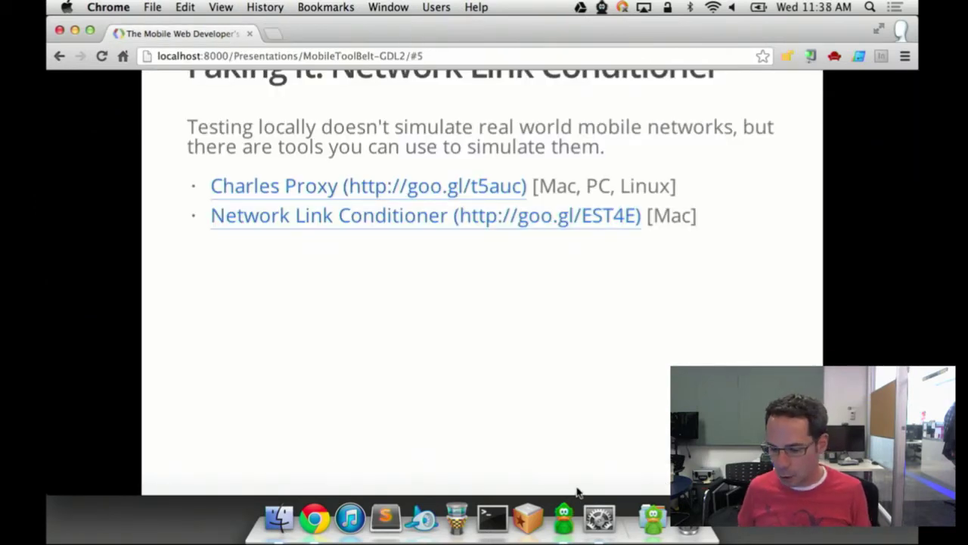
Switch to System Preferences, set the Network Link Conditioner profile to Edge, Lossy Network, and unlock the settings with the account password
left_click(599, 518)
left_click(480, 134)
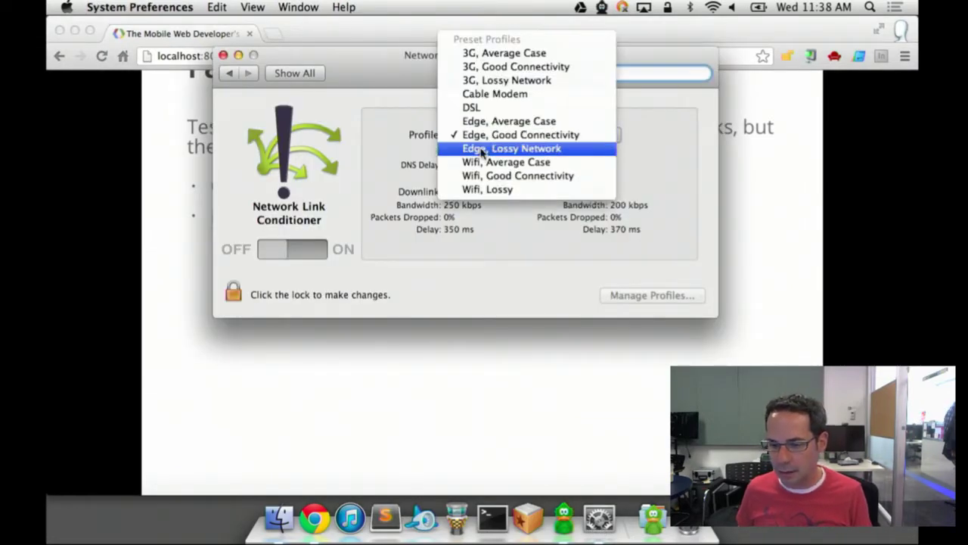
left_click(481, 148)
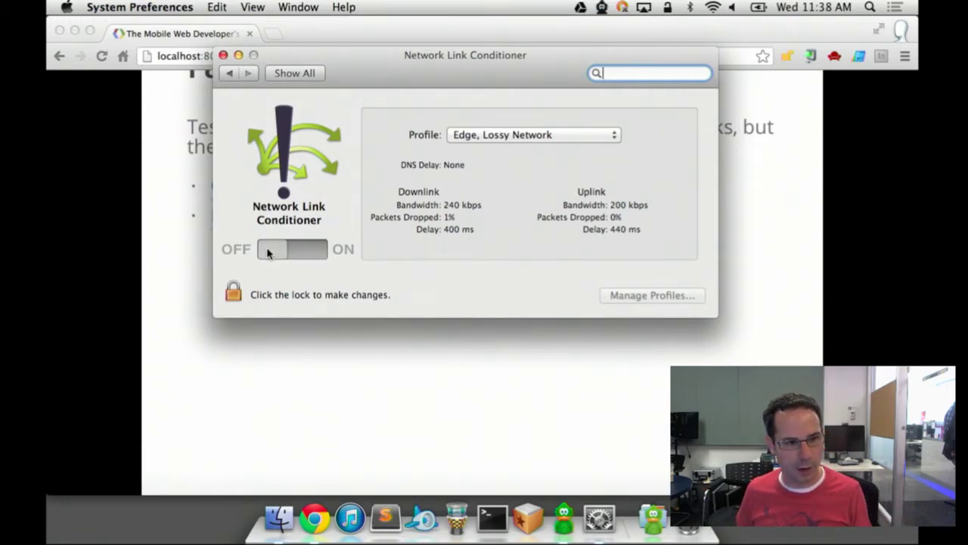
left_click(233, 295)
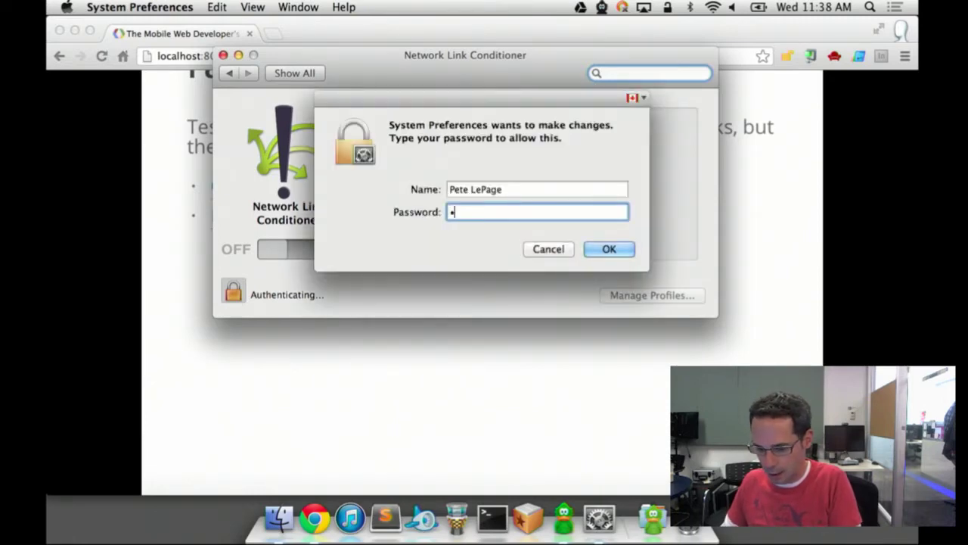
type("•••••••••")
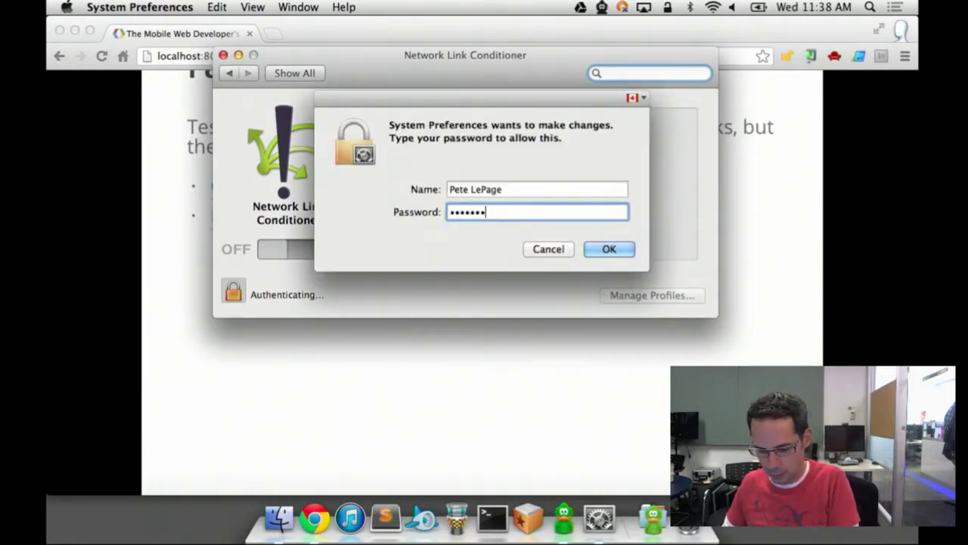
key("Return")
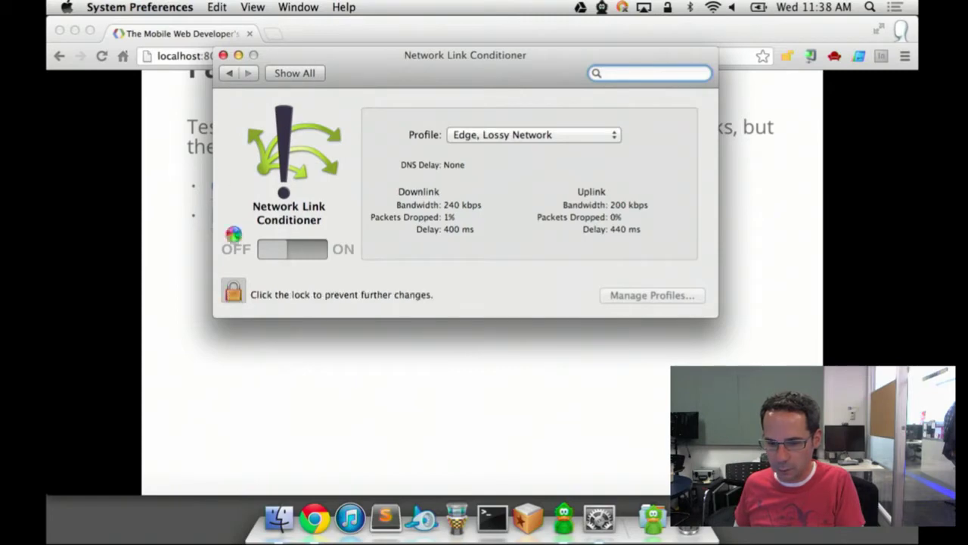
Open a new tab in Chrome, and return to System Preferences to switch the Network Link Conditioner on
left_click(274, 34)
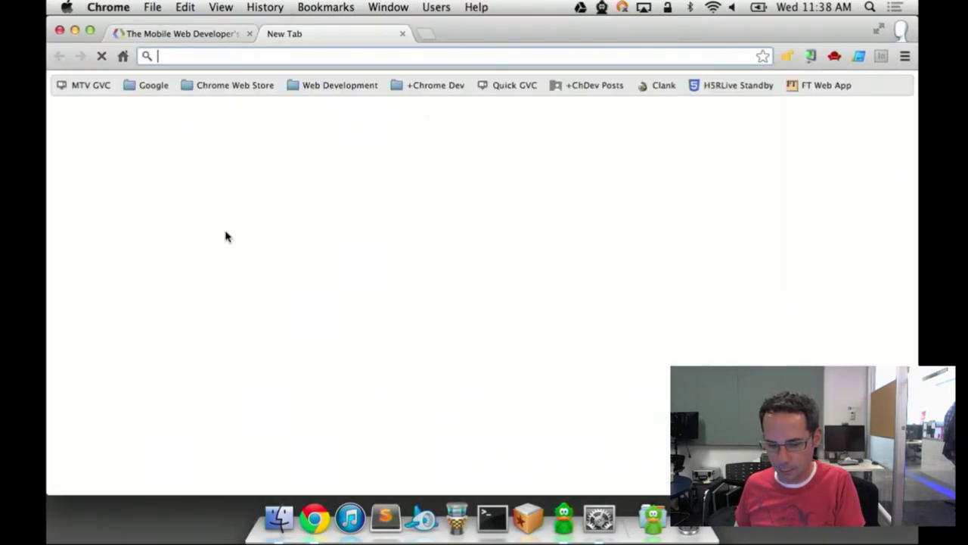
left_click(599, 518)
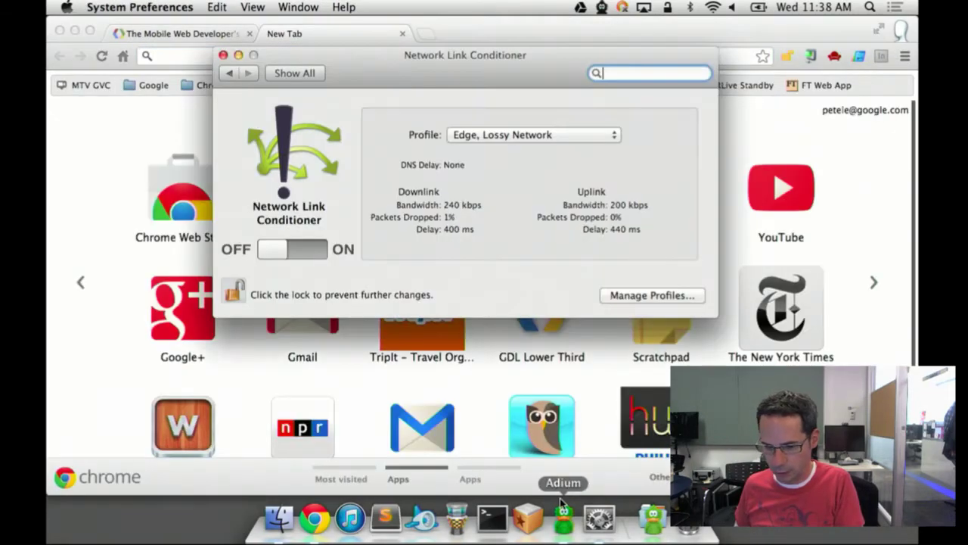
left_click(321, 254)
Load petelepage.com in Chrome's new tab over the throttled connection and look through the page
left_click(305, 36)
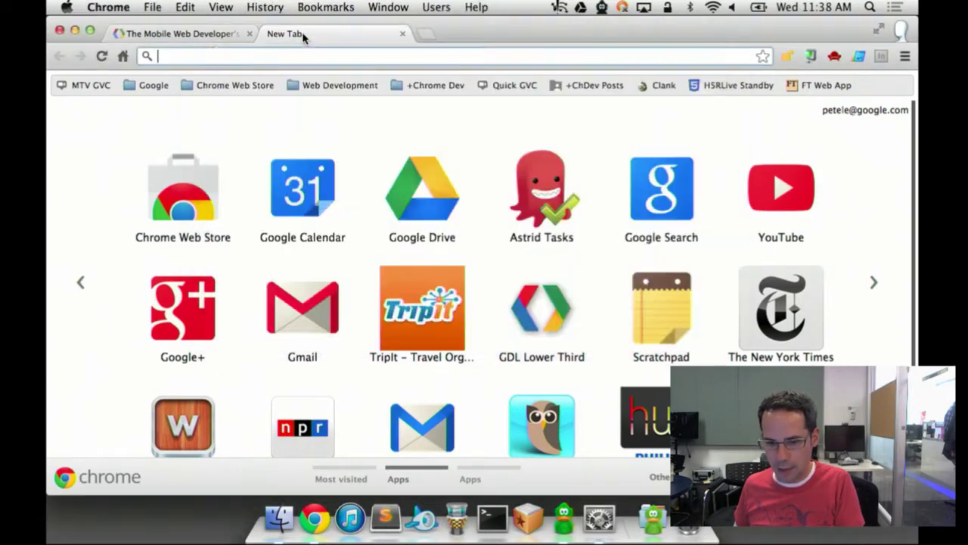
type("petelepage.com")
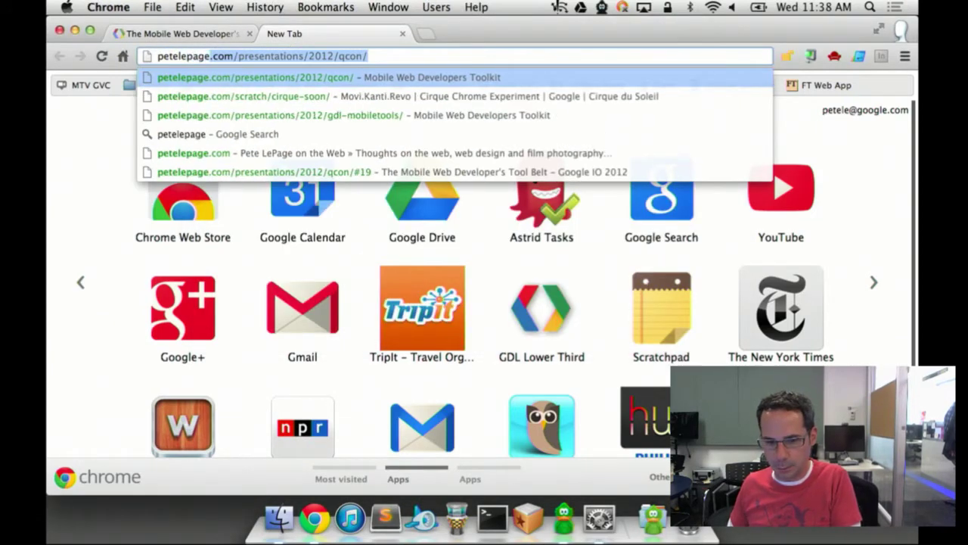
key("BackSpace")
type("m")
key("Return")
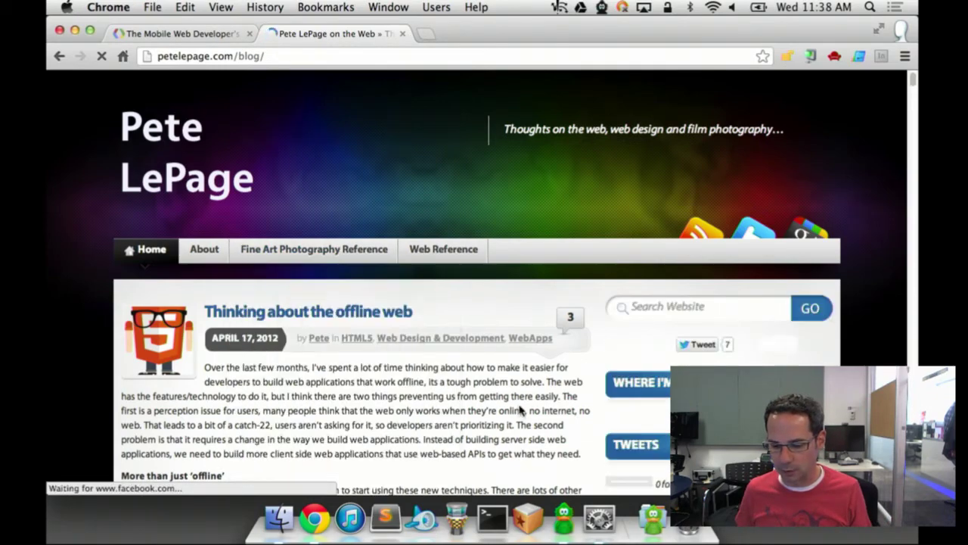
scroll(519, 406, "down", 3)
scroll(519, 406, "down", 5)
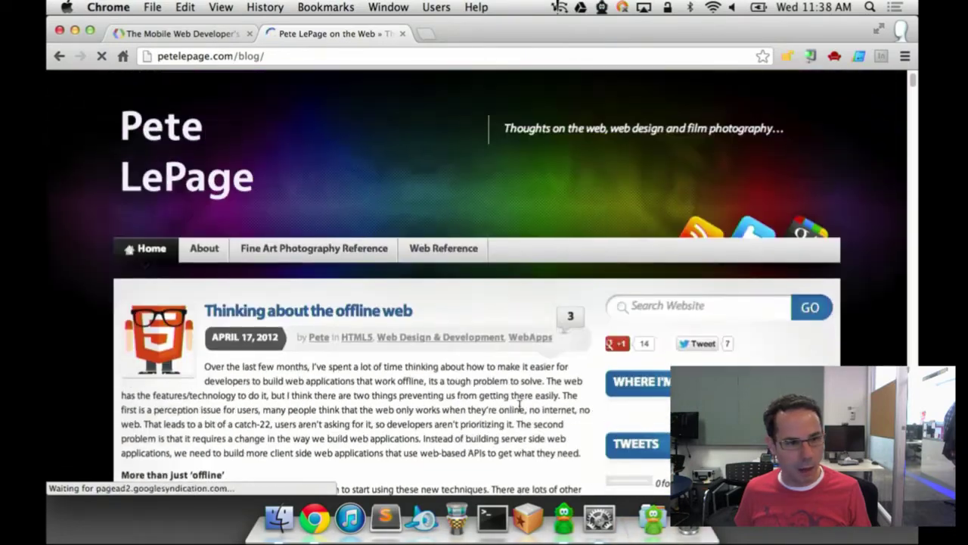
scroll(519, 406, "down", 5)
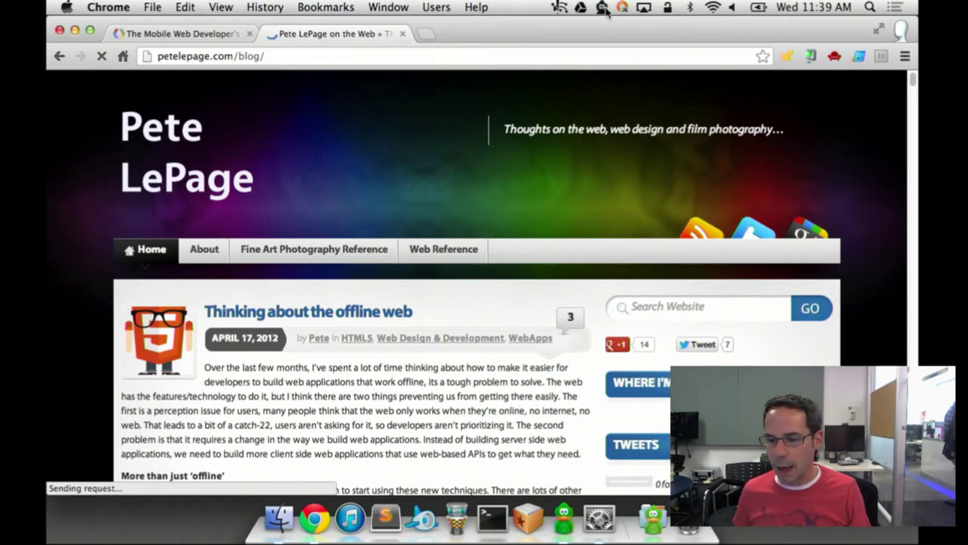
Review the preset profiles in the Network Link Conditioner preferences, switch the conditioner off and close its window
left_click(560, 9)
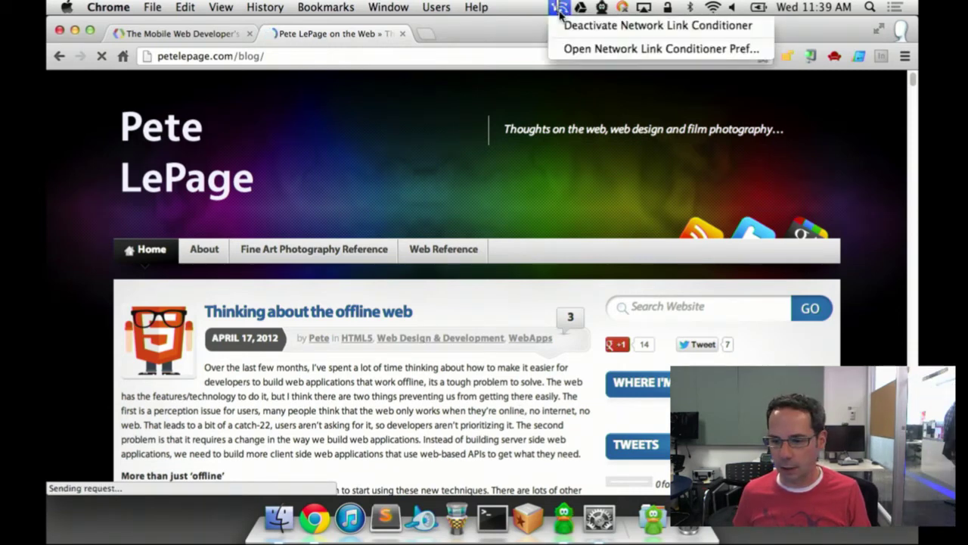
left_click(578, 48)
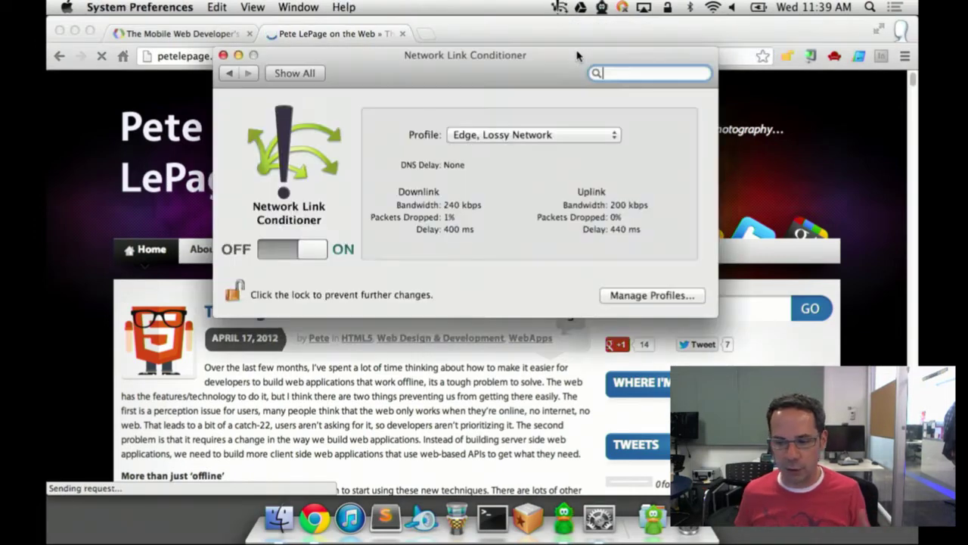
left_click(474, 135)
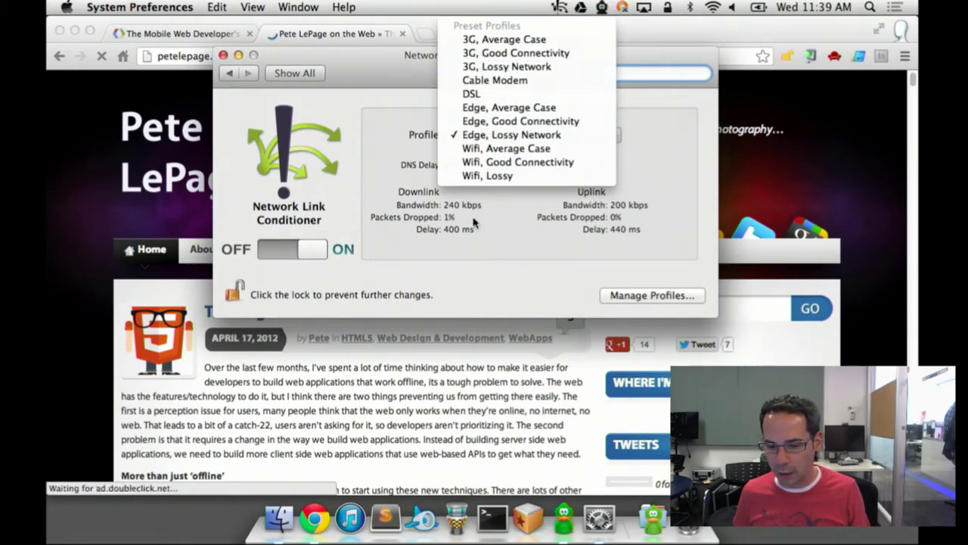
left_click(325, 212)
left_click(268, 251)
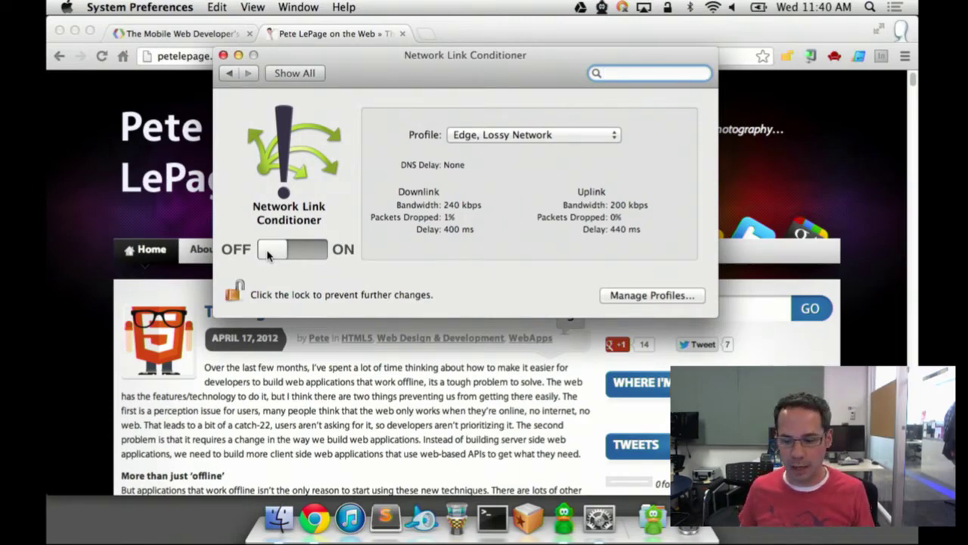
left_click(223, 56)
Return to the Mobile Web Developer's presentation in Chrome and show it full screen
left_click(201, 28)
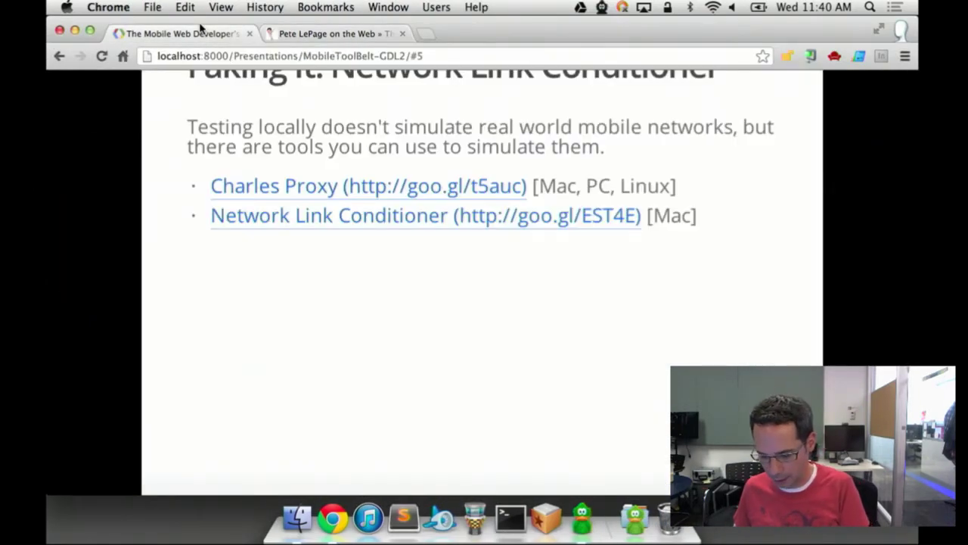
key("super+shift+f")
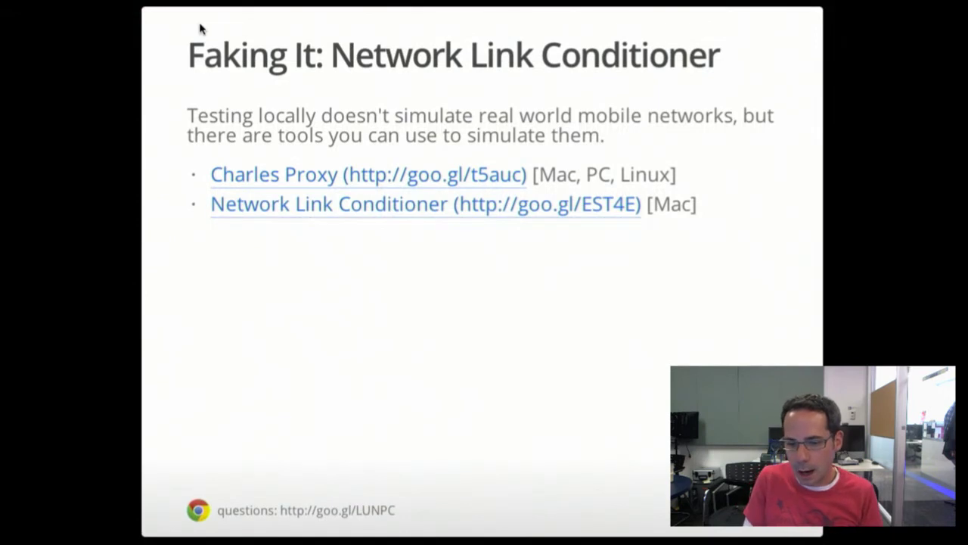
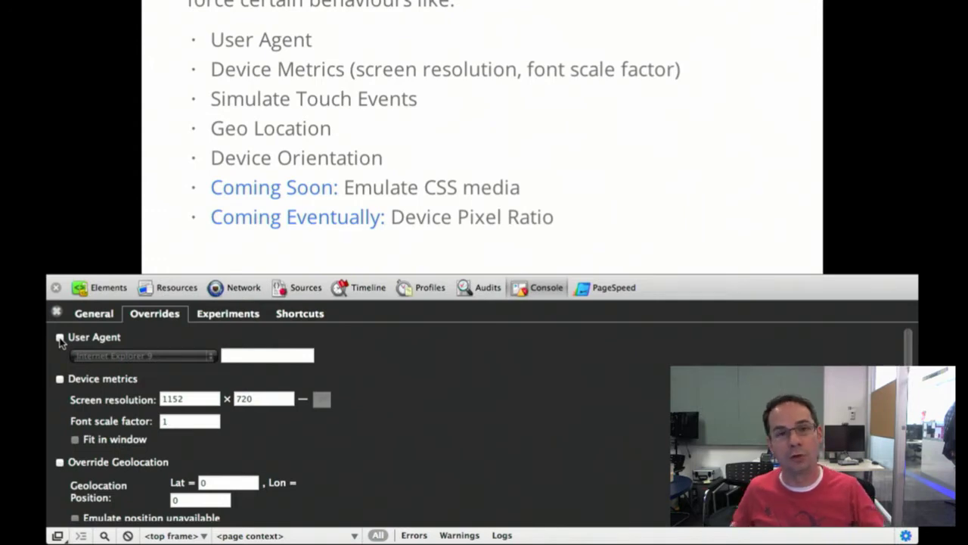
Enable the User Agent override in the developer tools and set it to iPhone — iOS 4
left_click(60, 338)
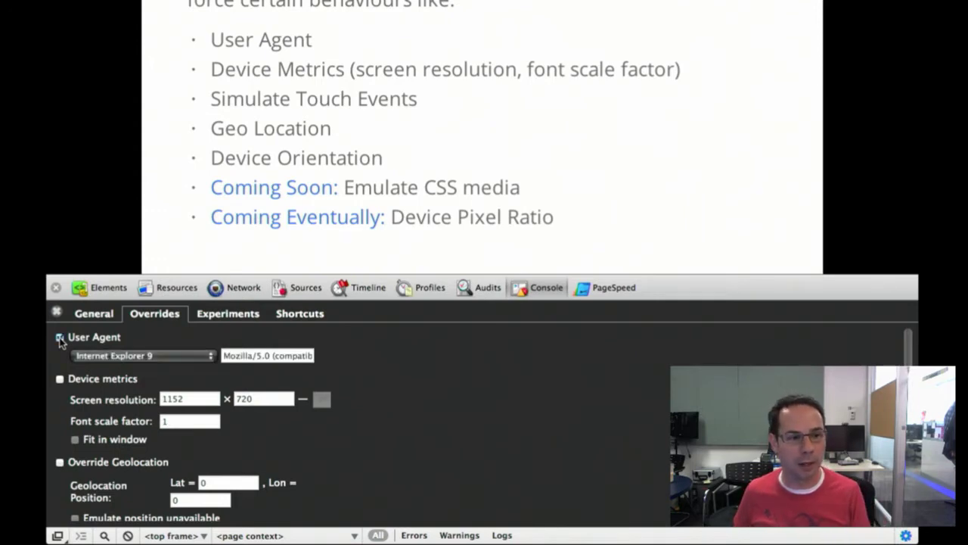
left_click(97, 358)
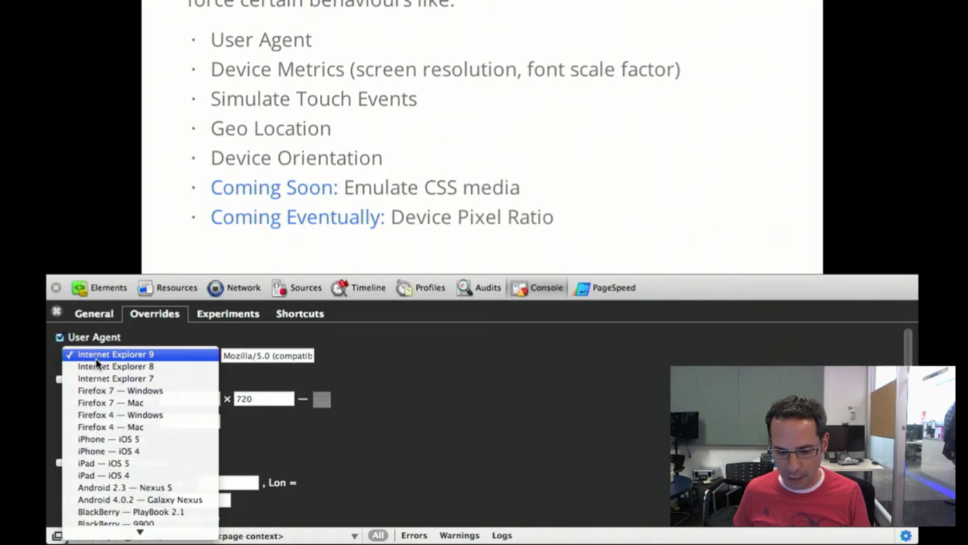
scroll(121, 403, "down", 2)
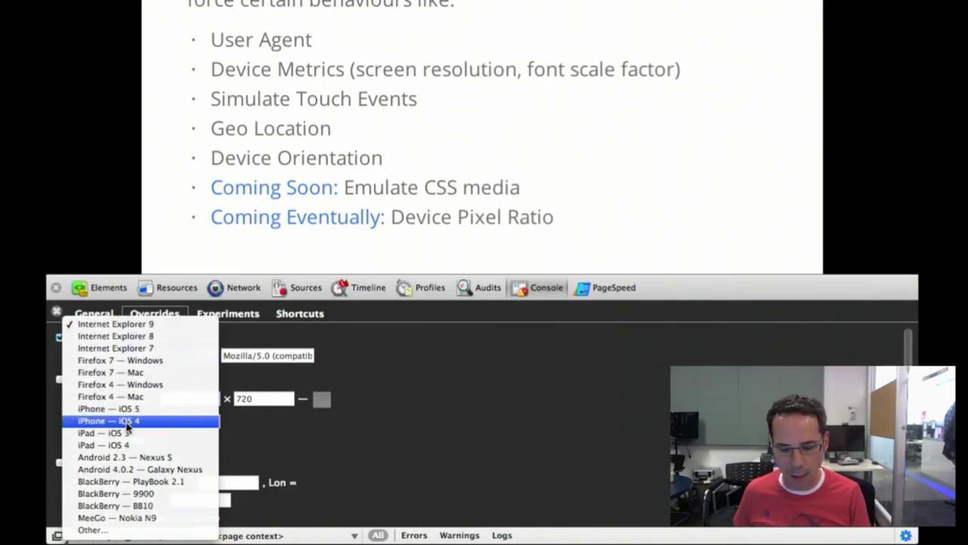
left_click(127, 426)
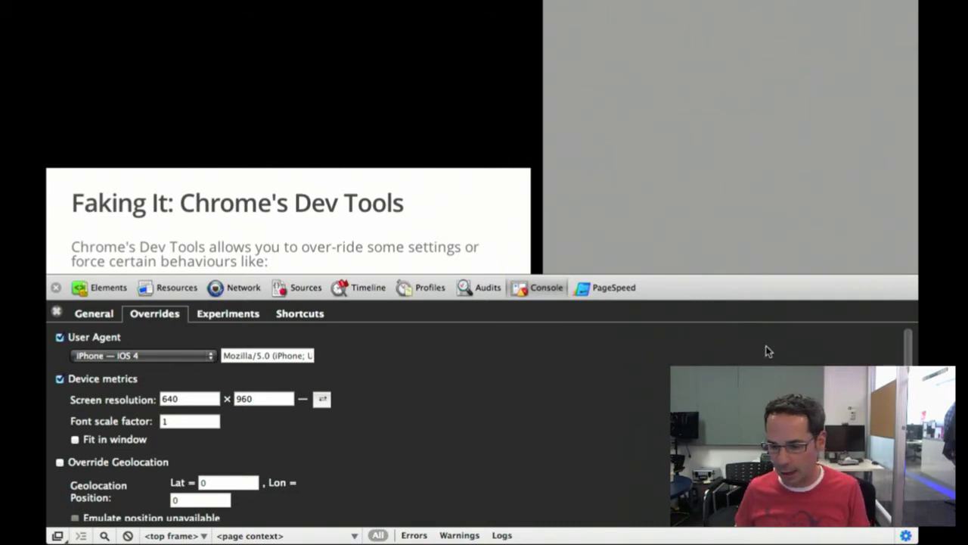
Examine the geolocation, device orientation and touch event overrides, and close the developer tools
mouse_move(710, 274)
left_mouse_down()
mouse_move(744, 524)
mouse_move(723, 264)
mouse_move(719, 309)
mouse_move(720, 281)
left_mouse_up()
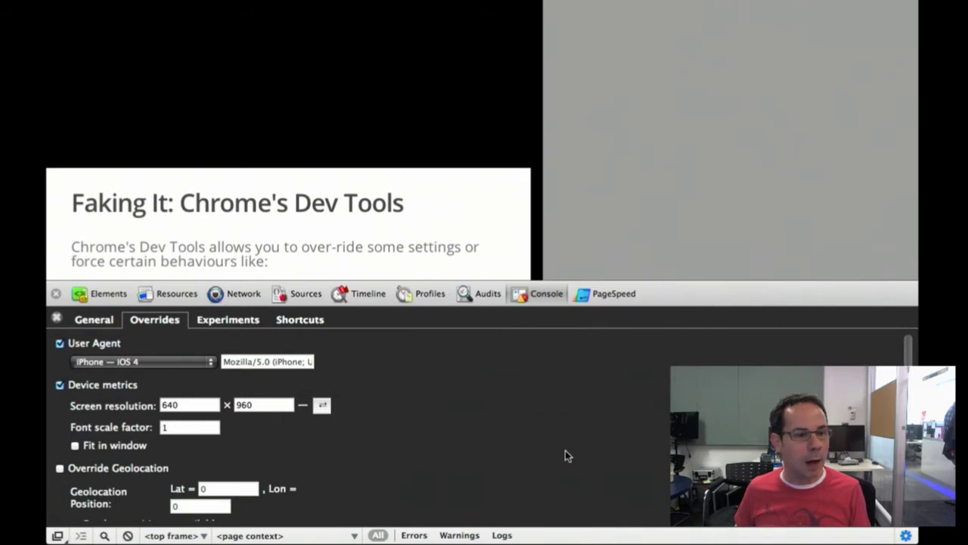
scroll(566, 454, "down", 3)
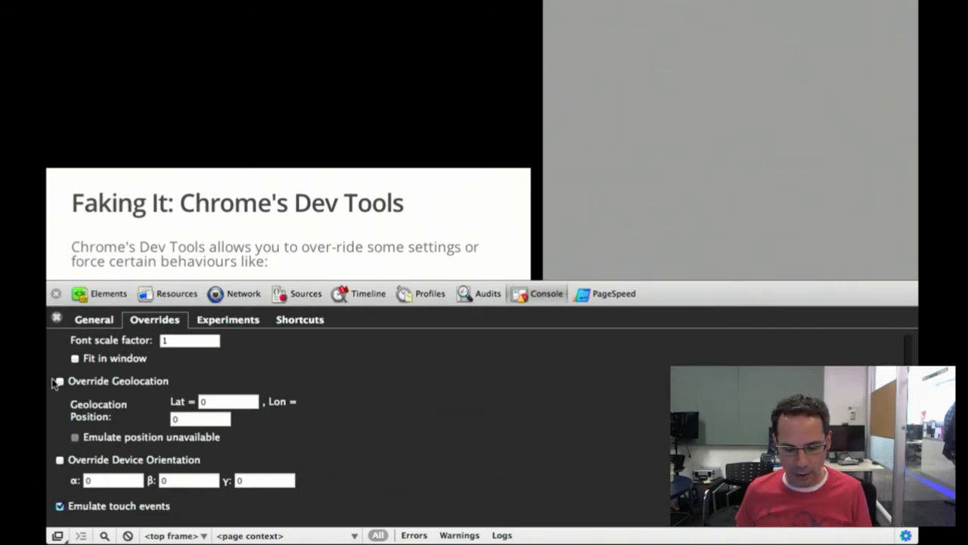
left_click(55, 294)
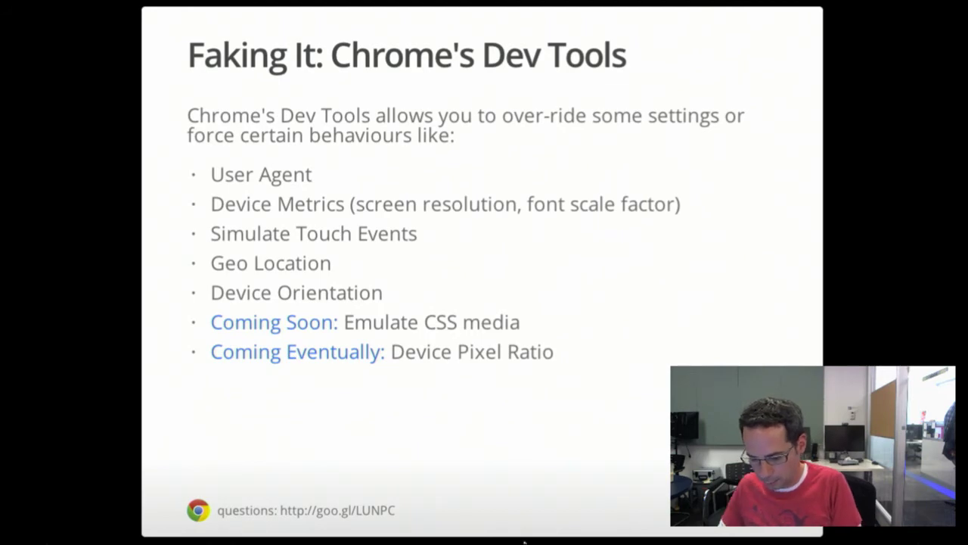
Leave the full-screen presentation to launch Chromium from the Applications folder, and load google.com in it
key("Escape")
left_click(637, 521)
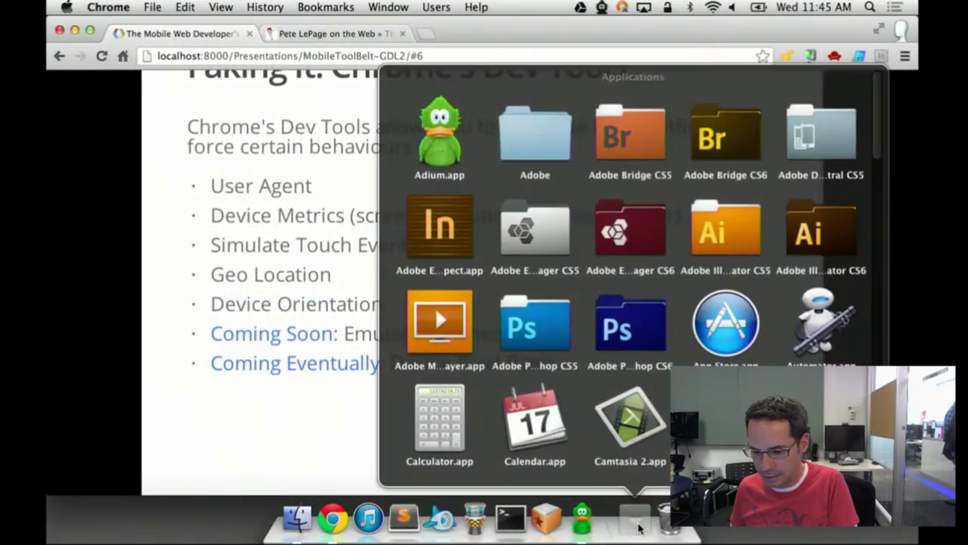
scroll(600, 340, "down", 3)
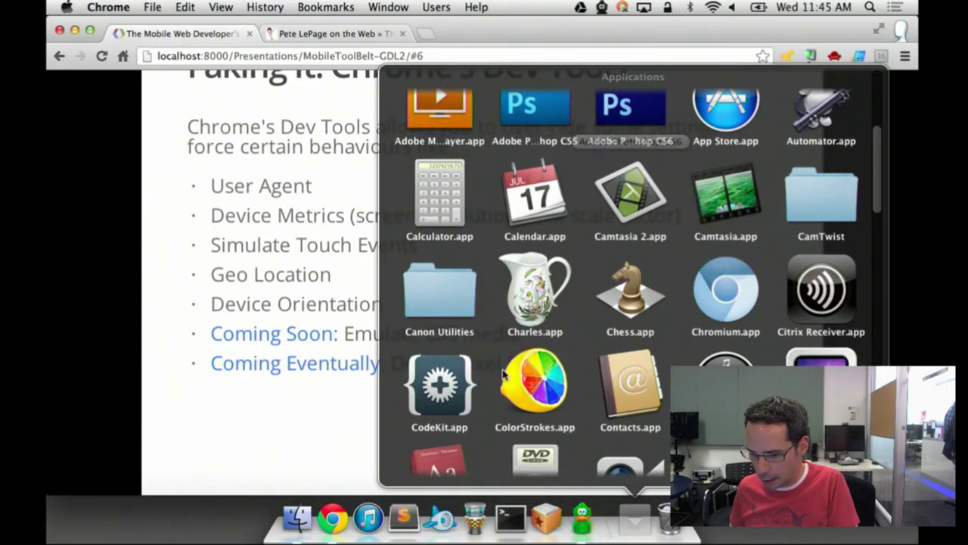
left_click(727, 291)
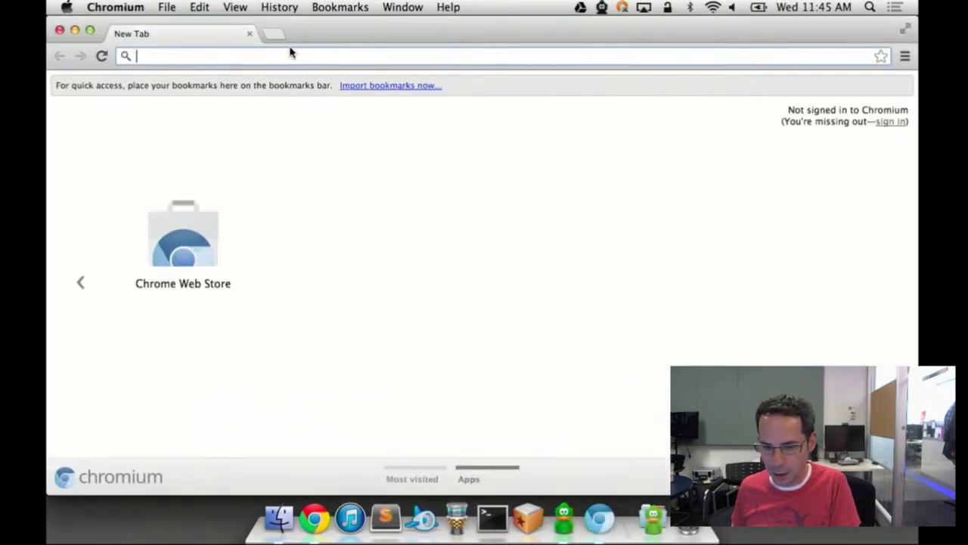
type("google.com")
key("Return")
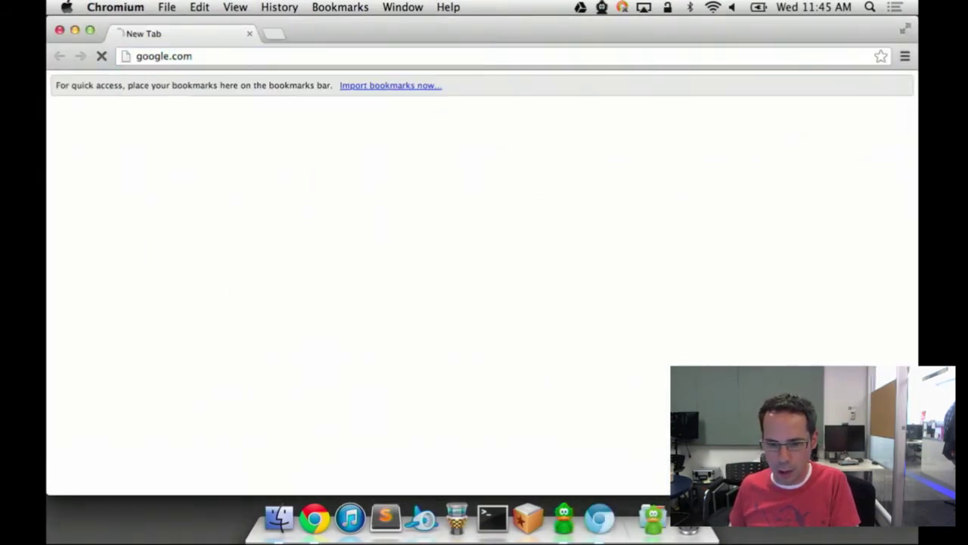
Open the developer tools on the Google page and bring up their Overrides settings
key("super+alt+j")
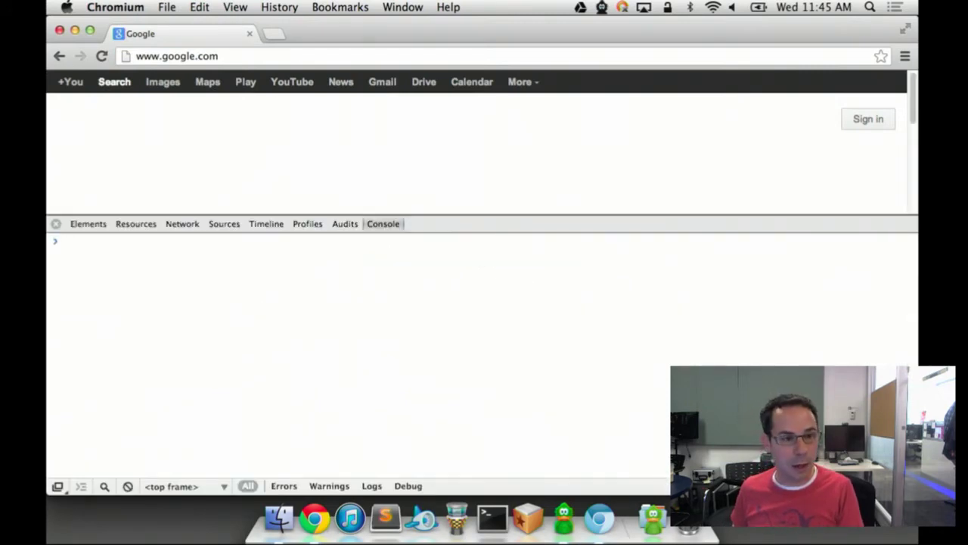
key("F1")
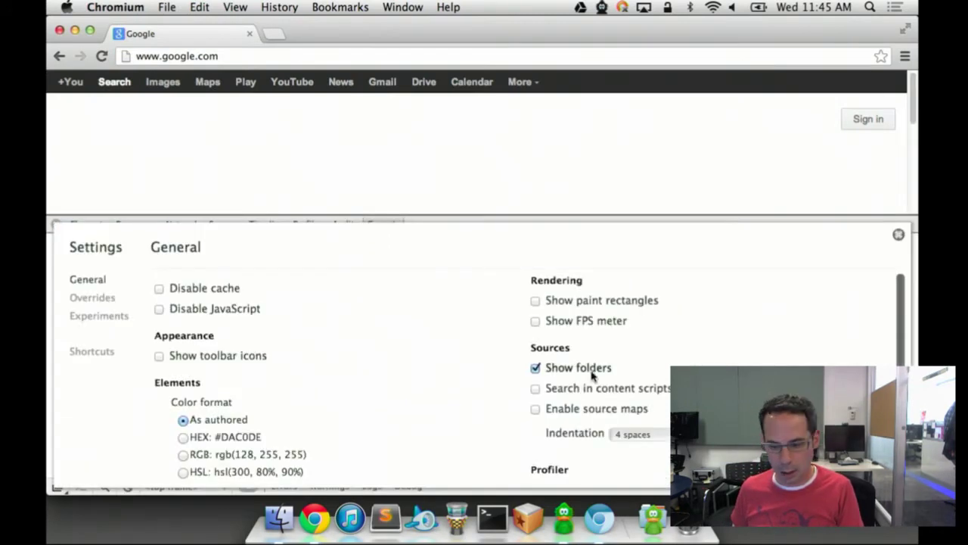
left_click(88, 301)
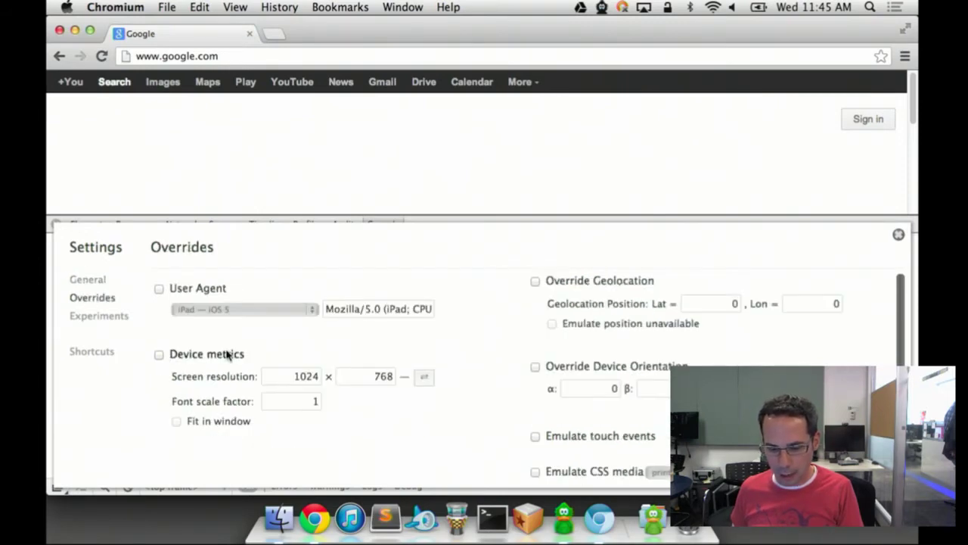
scroll(490, 344, "down", 1)
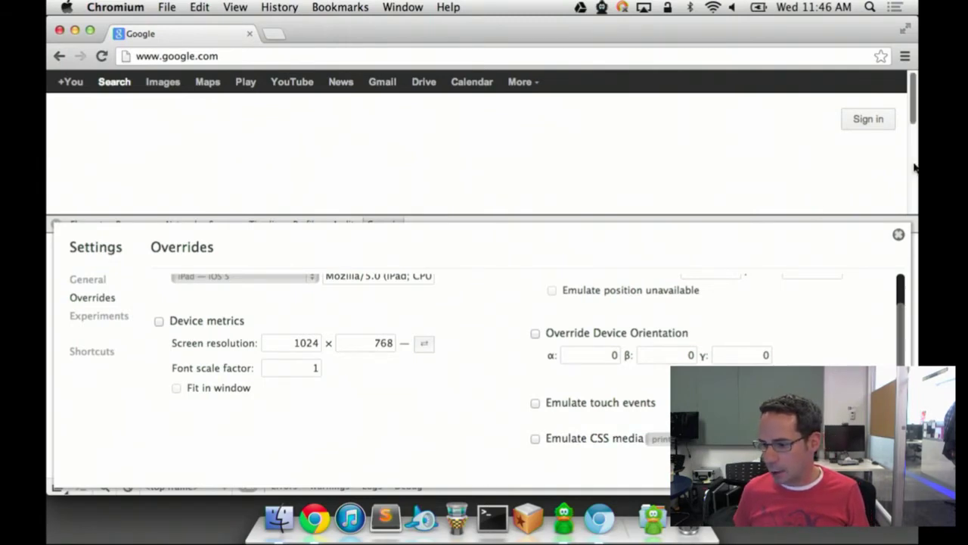
Narrow the Chromium window to about two-thirds of its width and enable the Emulate CSS media override
left_click_drag(917, 163, 657, 154)
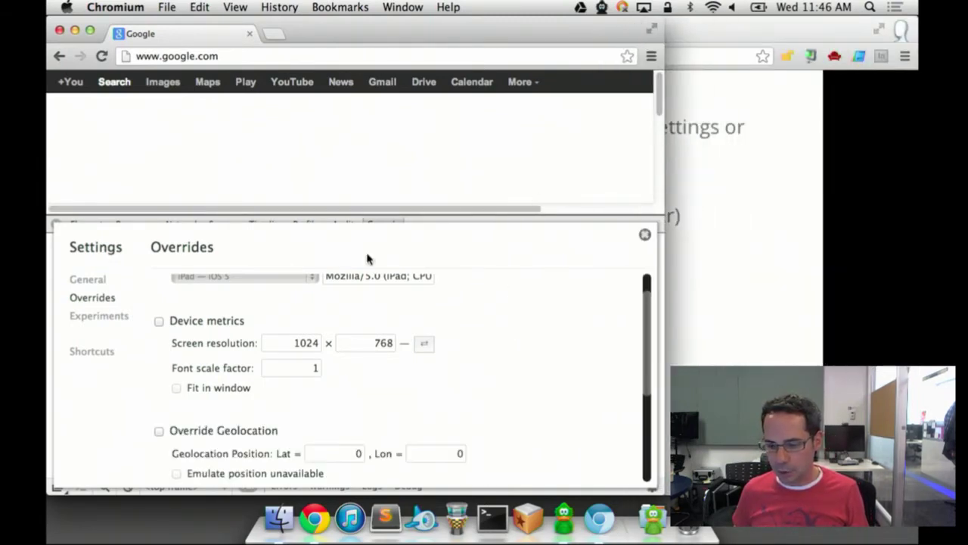
scroll(456, 432, "down", 3)
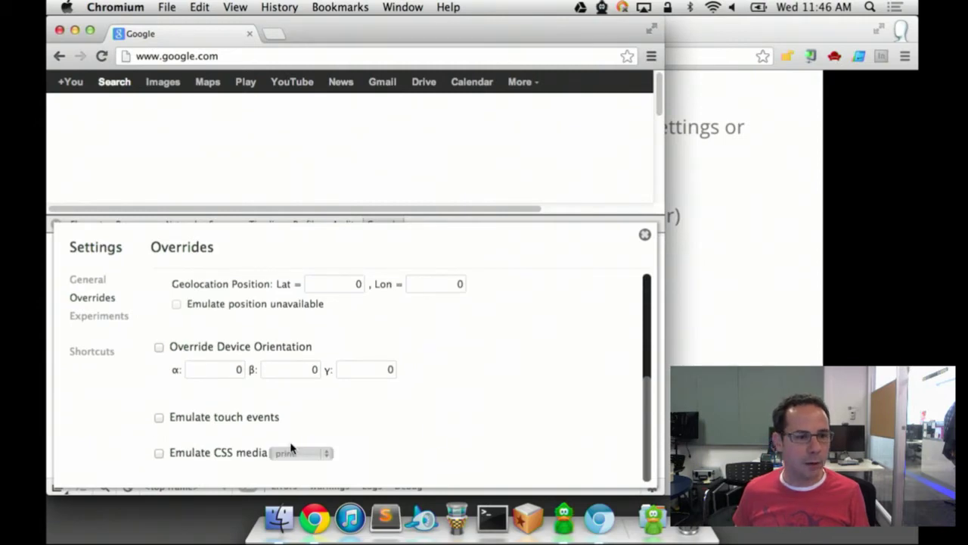
left_click(225, 454)
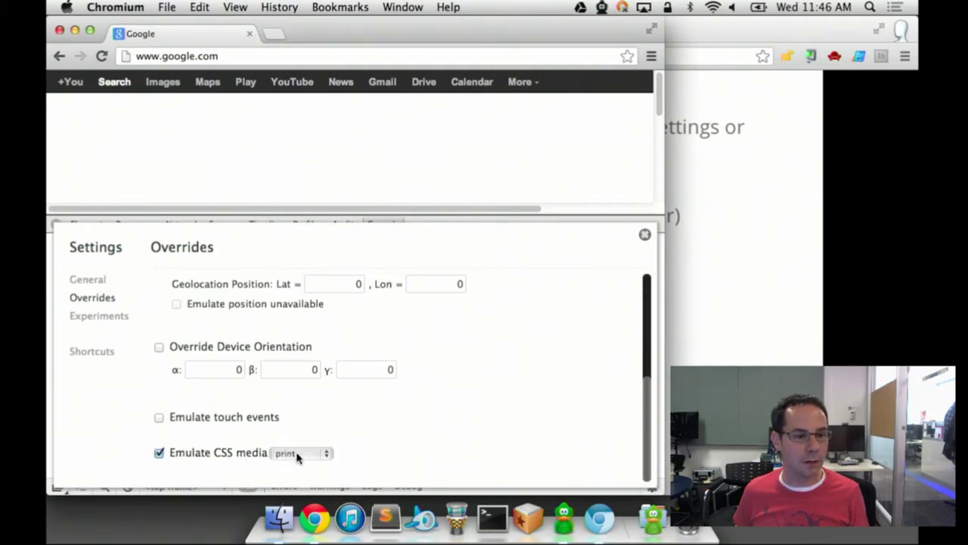
Examine the media types offered for CSS media emulation without changing the selection, and close the Google tab
left_click(298, 453)
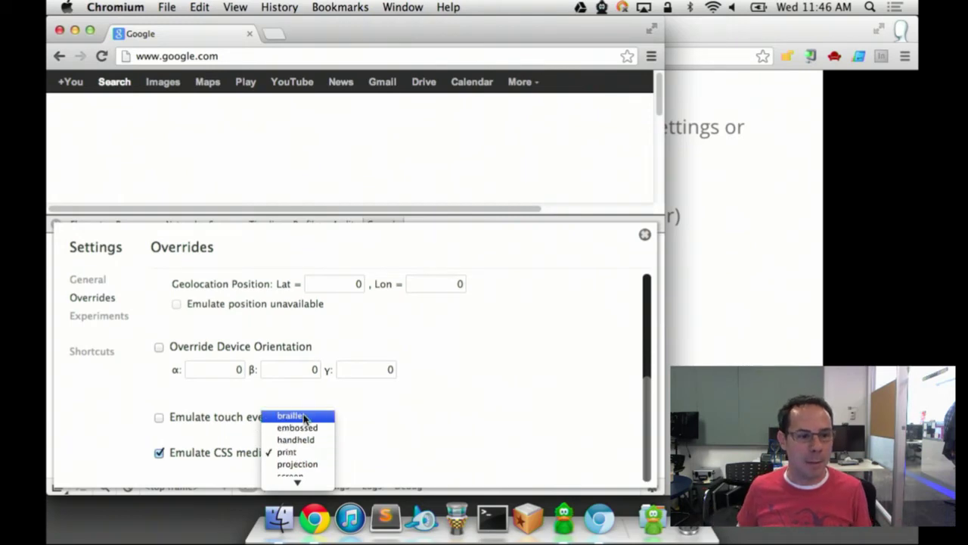
scroll(302, 457, "down", 2)
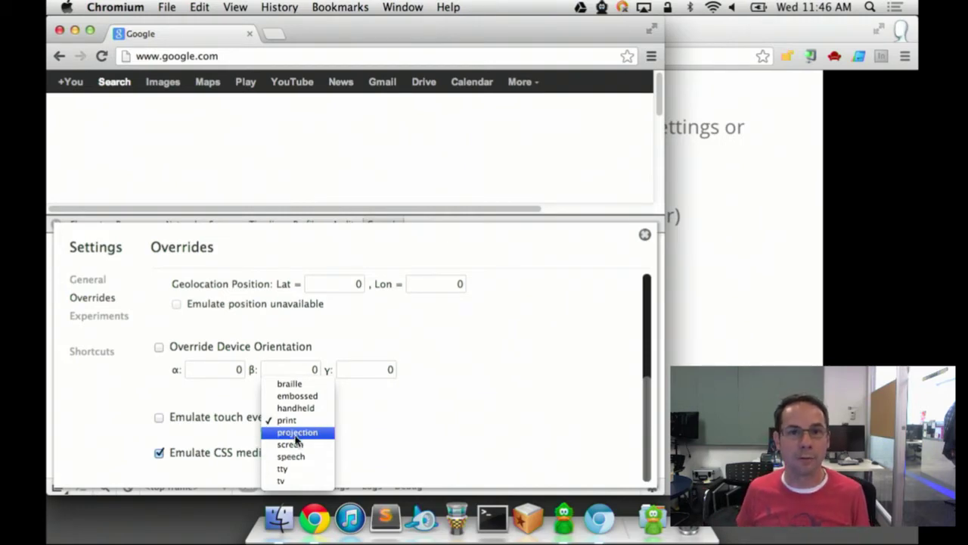
left_click(486, 413)
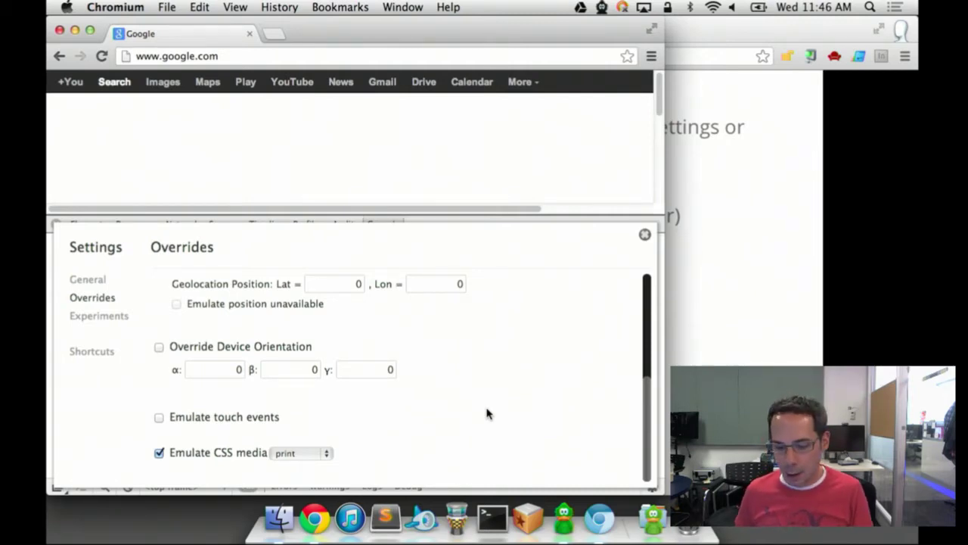
left_click(249, 34)
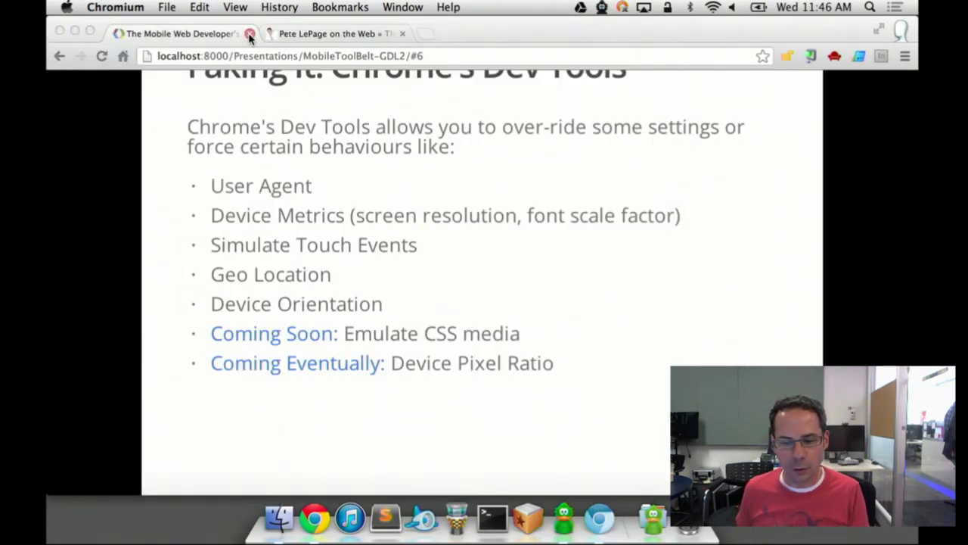